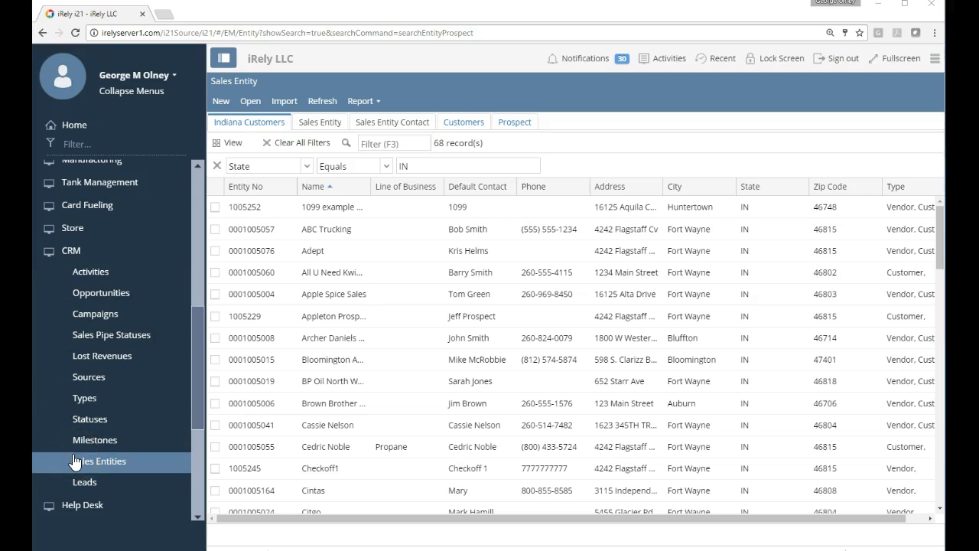
Step: Open the Sales Entities list and browse existing customers such as Adept and ABC Trucking
click(100, 464)
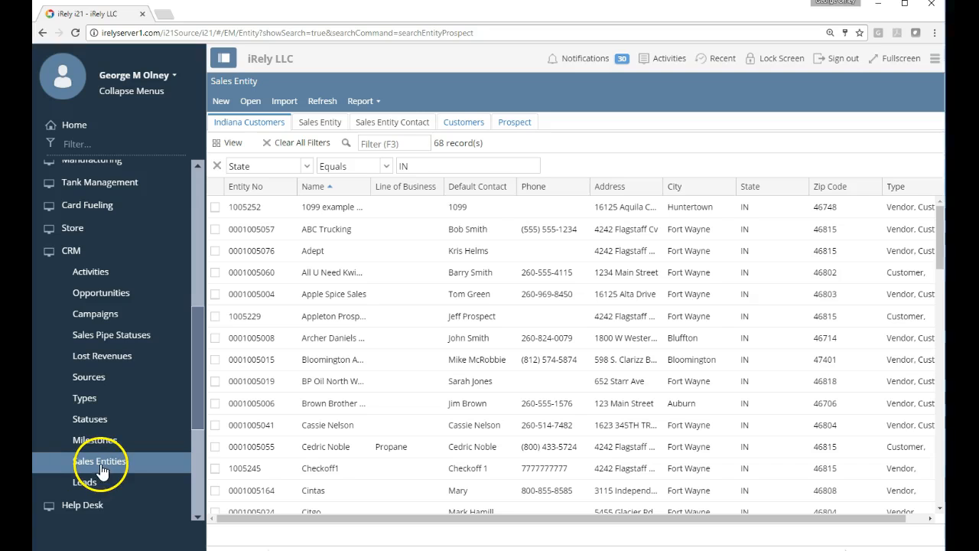
click(320, 174)
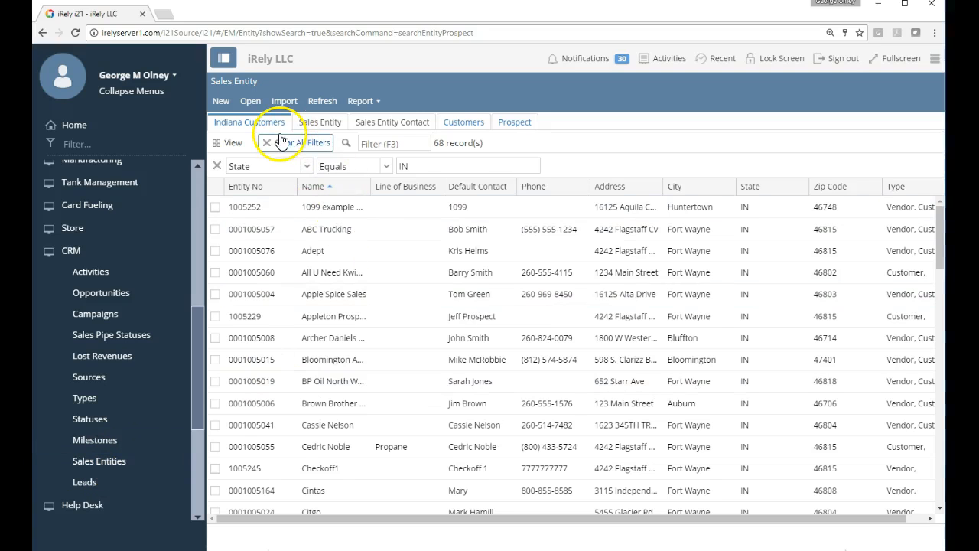
click(339, 273)
click(339, 260)
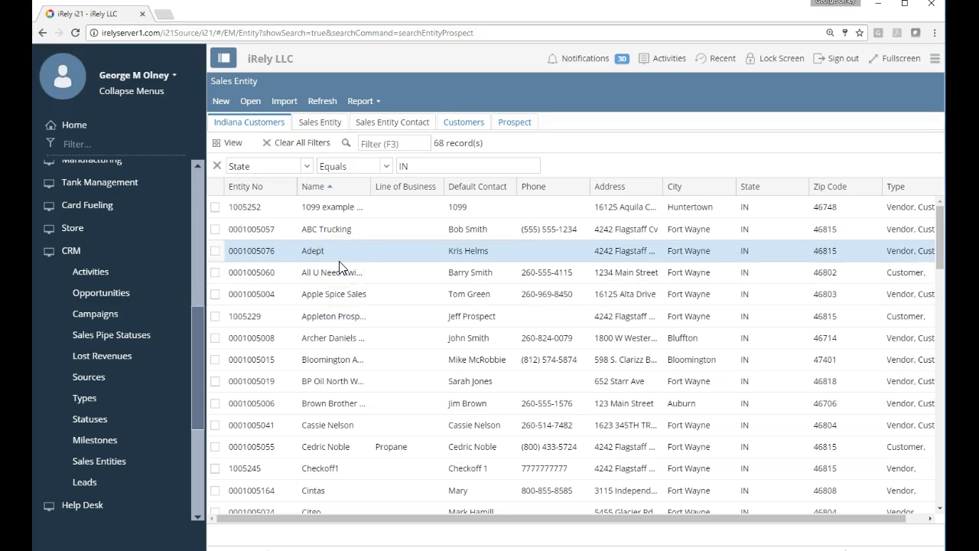
click(346, 215)
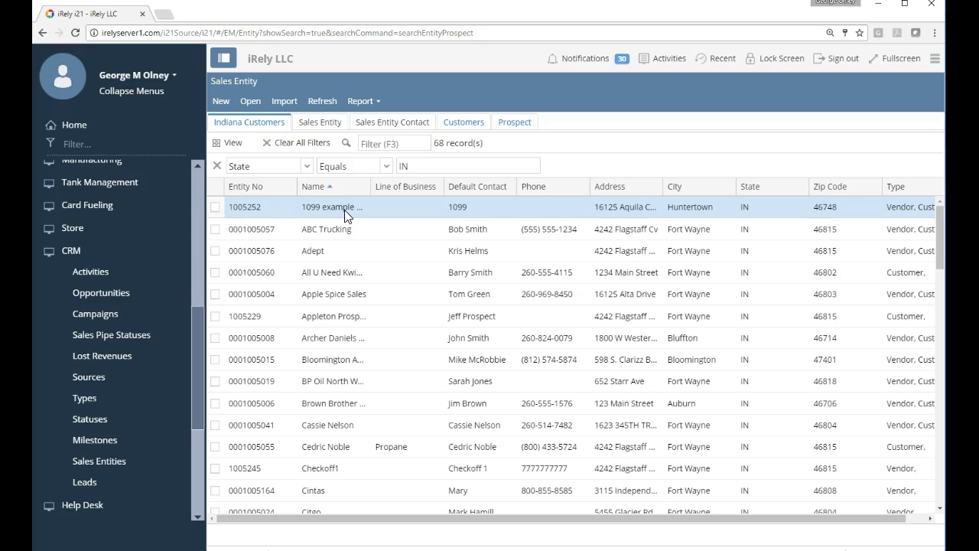
click(333, 226)
click(316, 233)
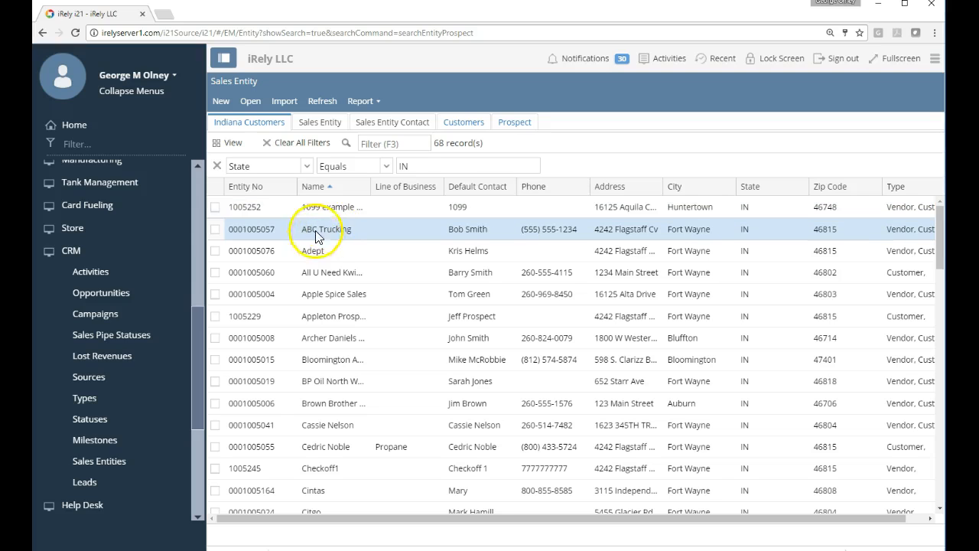
click(318, 213)
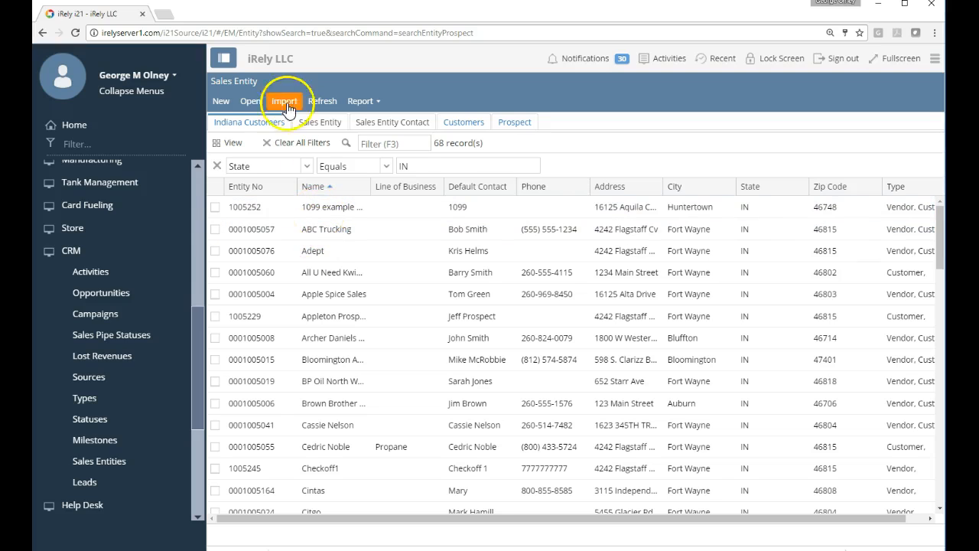
Step: Start a new sales entity record
click(221, 101)
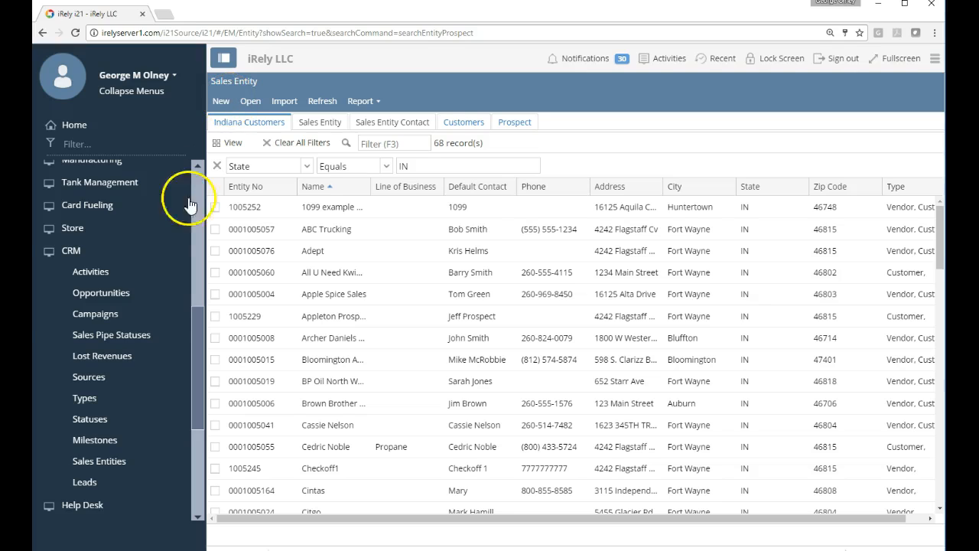
click(101, 295)
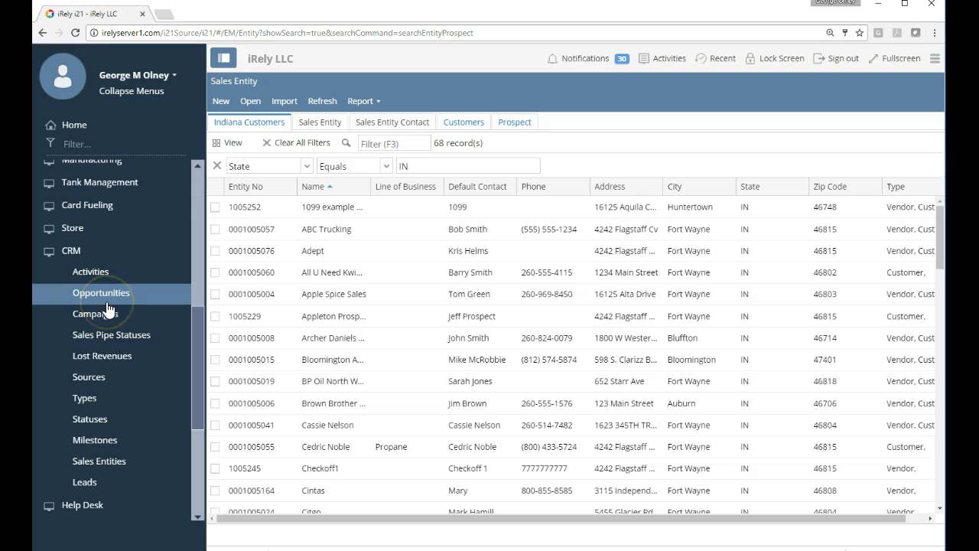
click(111, 270)
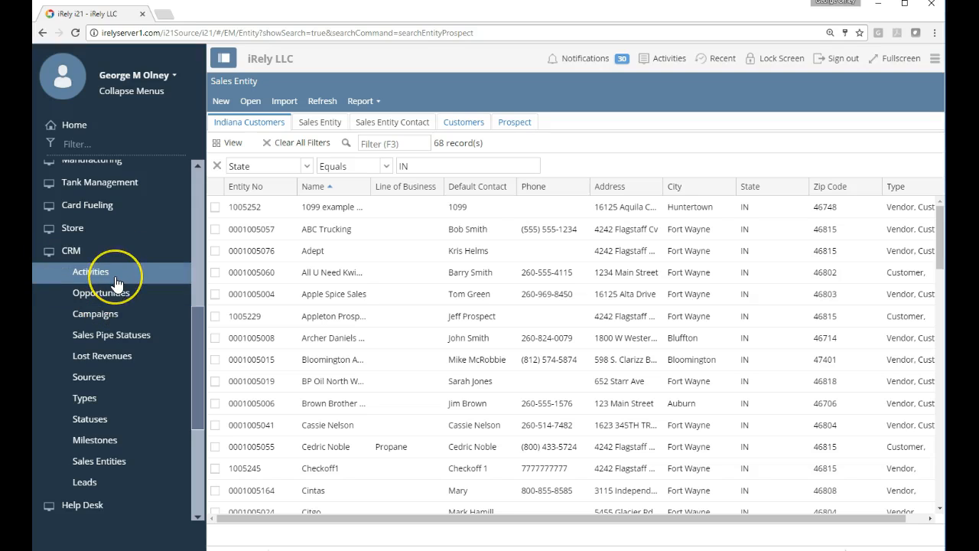
click(112, 295)
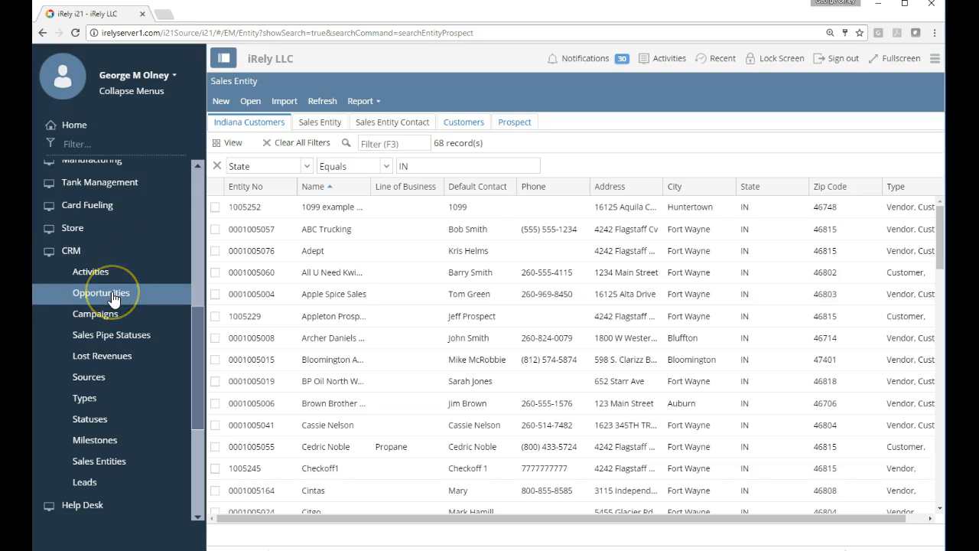
click(112, 281)
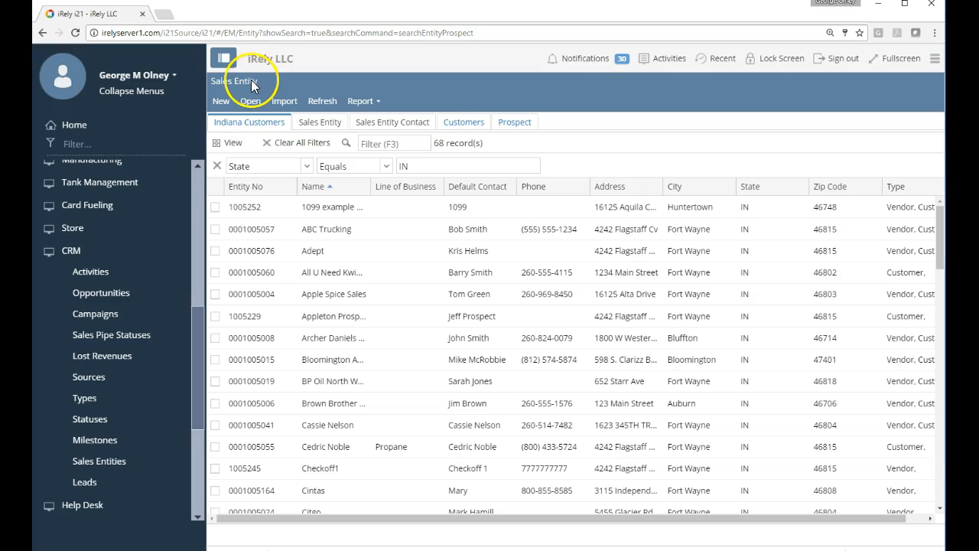
click(224, 101)
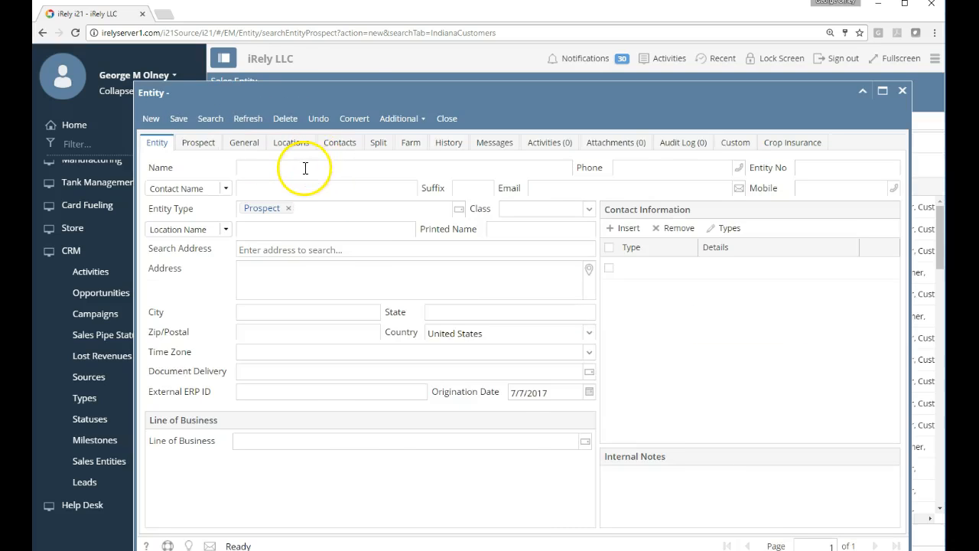
Step: Enter the name 'Test customer' with the contact's name, phone number and e-mail address
click(444, 250)
text(Test customer)
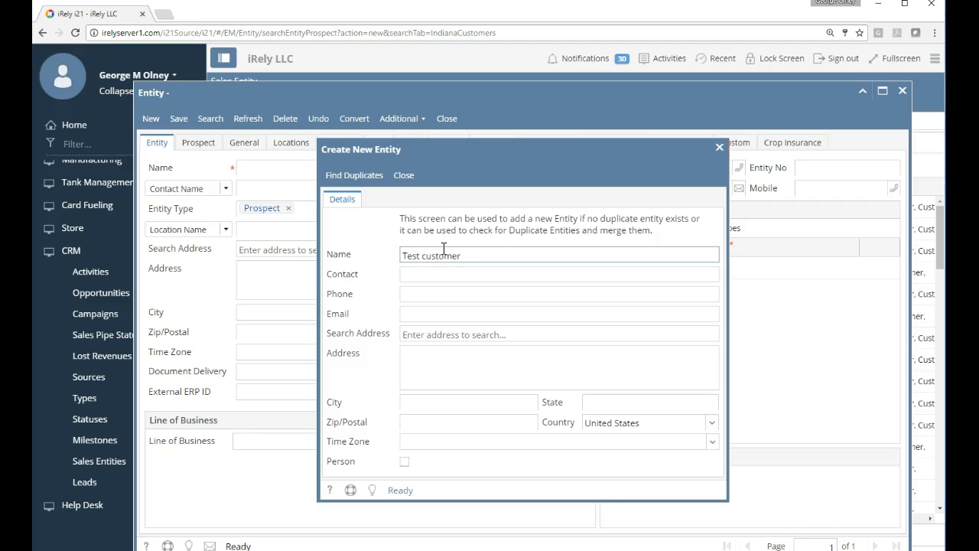
key(Tab)
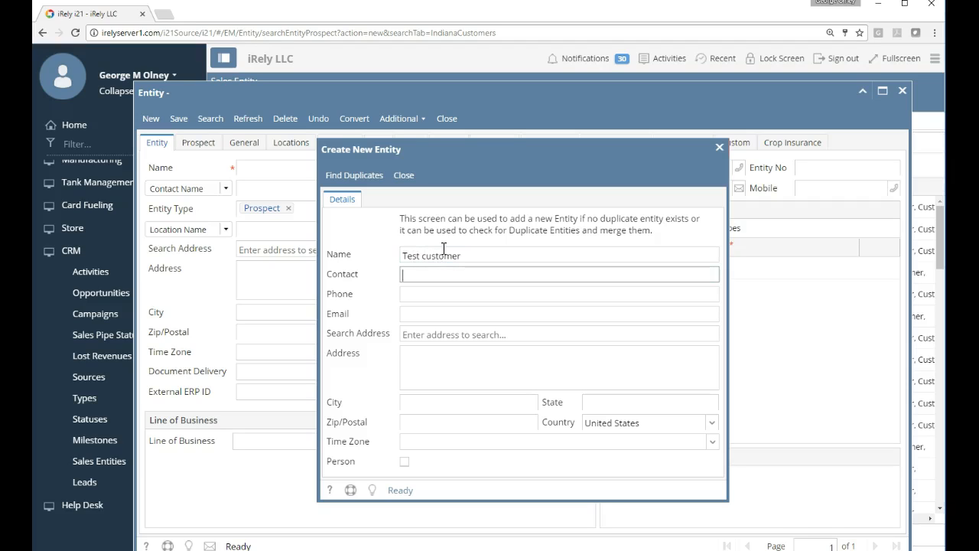
key(Tab)
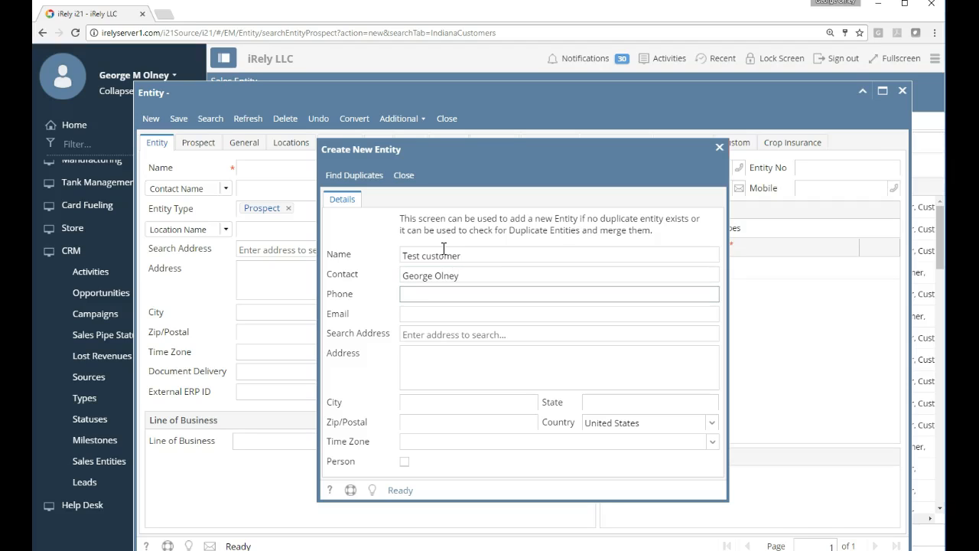
key(Tab)
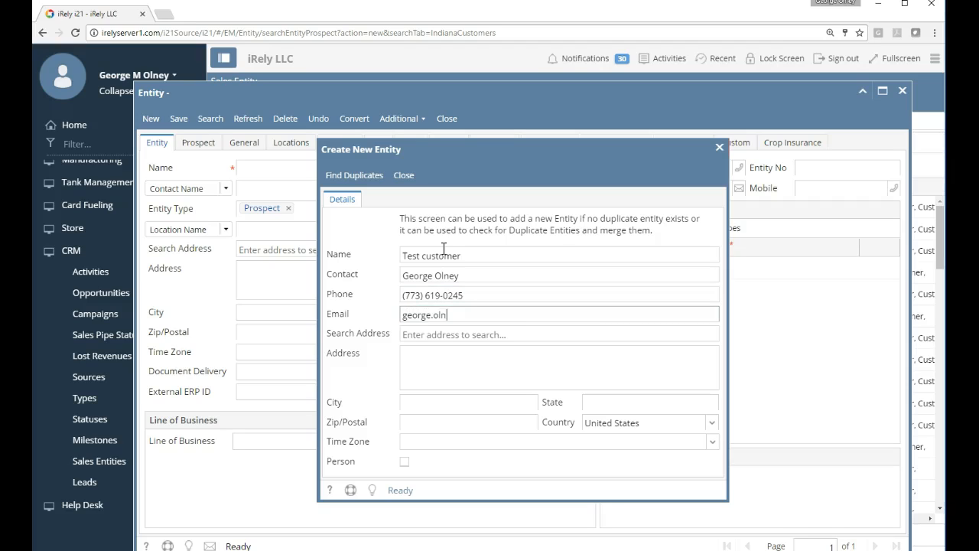
Step: Fill in the Chicago street address from the address suggestions and check for duplicates
key(Tab)
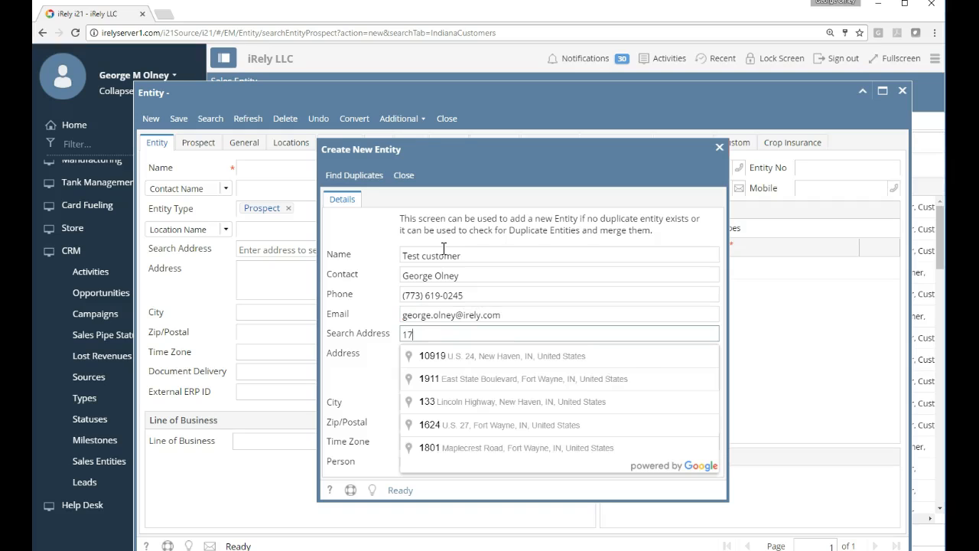
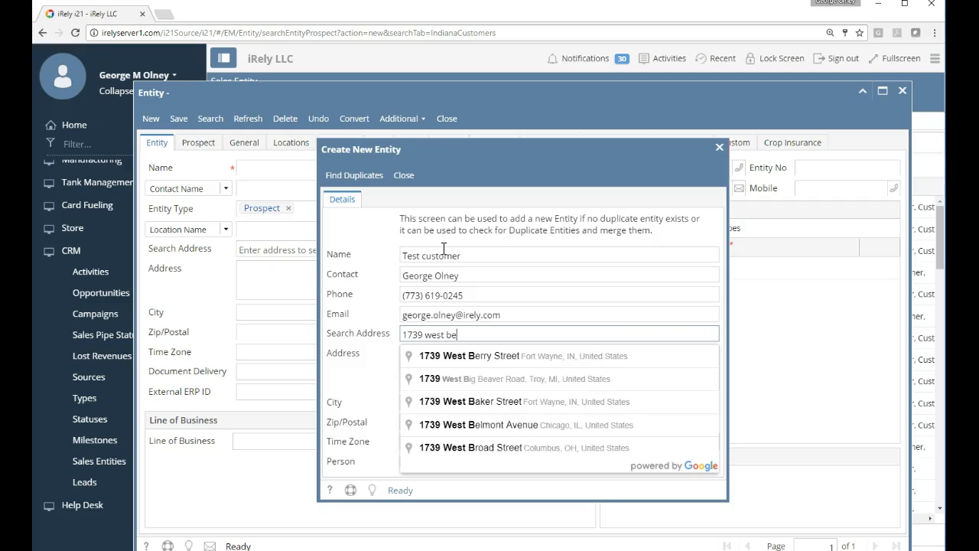
key(Down)
key(Down)
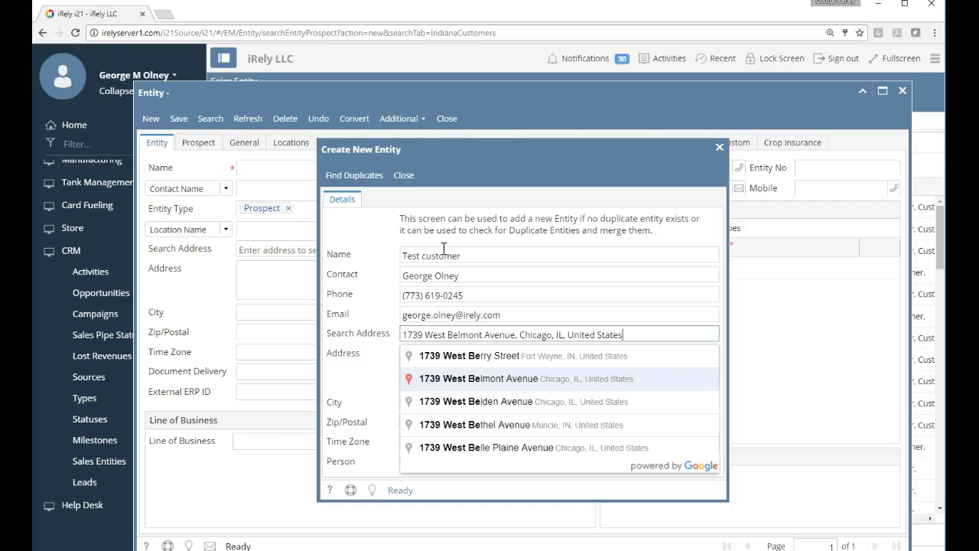
key(Return)
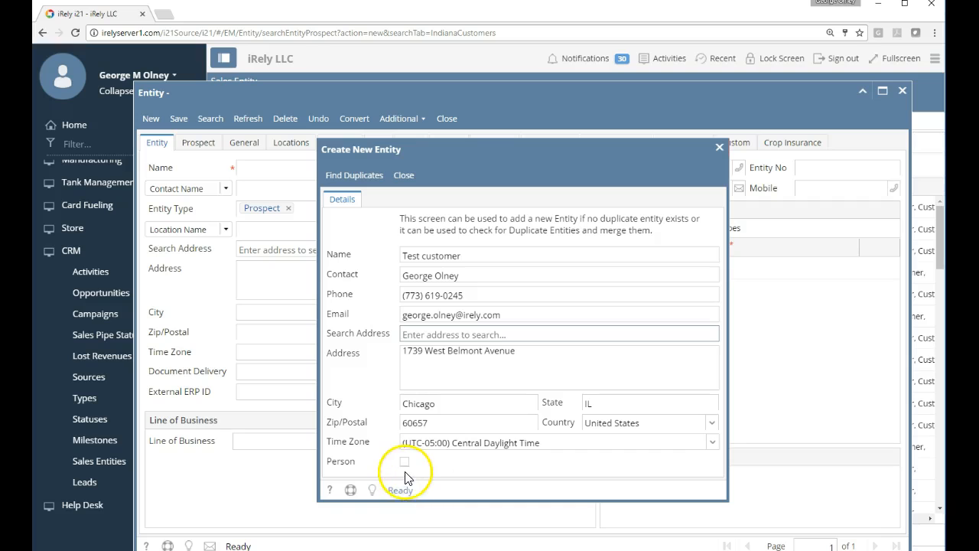
click(352, 176)
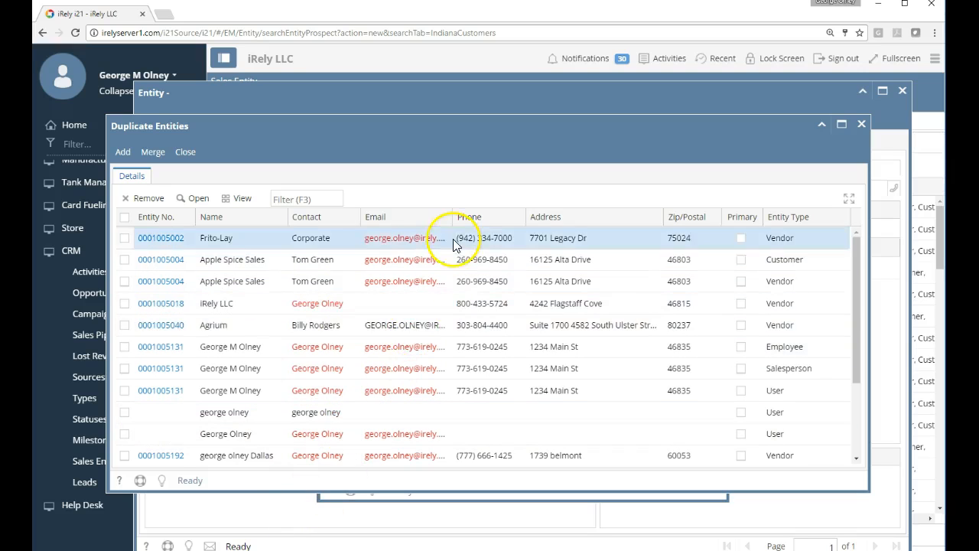
Step: Inspect the Apple Spice Sales and Frito-Lay matches, then add Test customer anyway
scroll(420, 343, down, 3)
scroll(389, 401, up, 3)
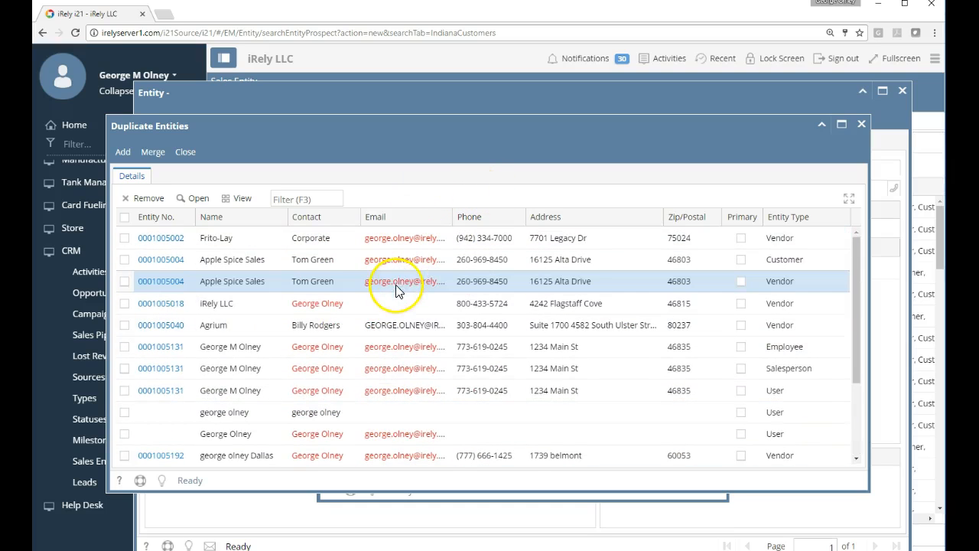
scroll(324, 367, down, 3)
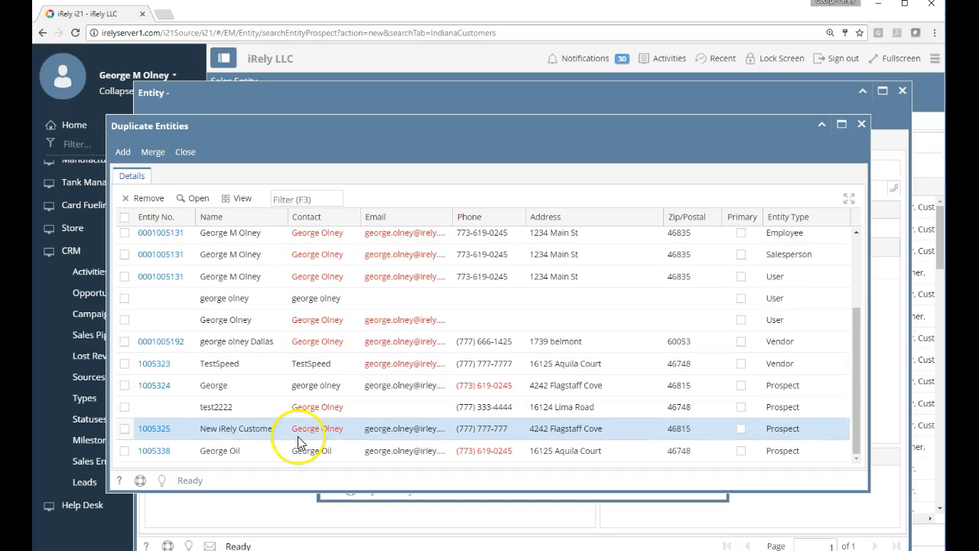
scroll(302, 436, up, 2)
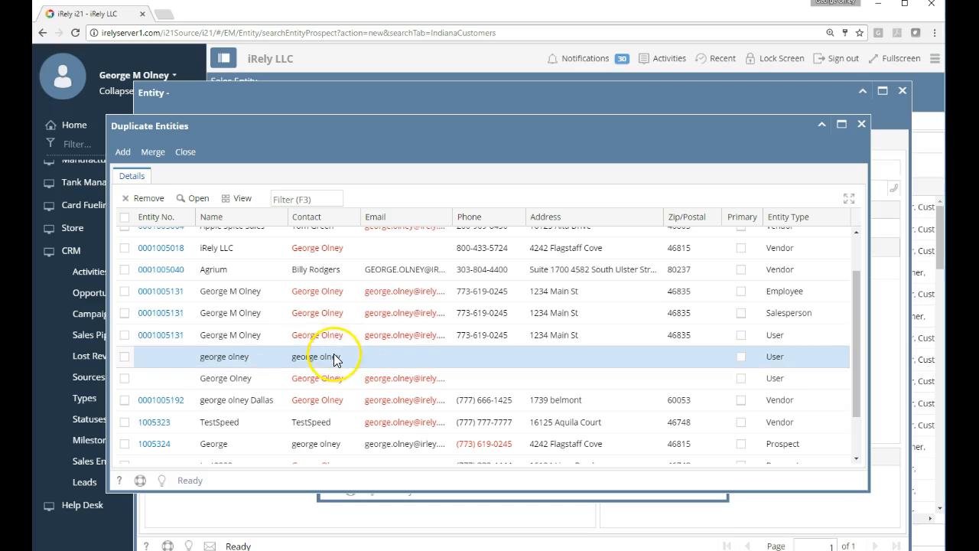
scroll(229, 270, up, 2)
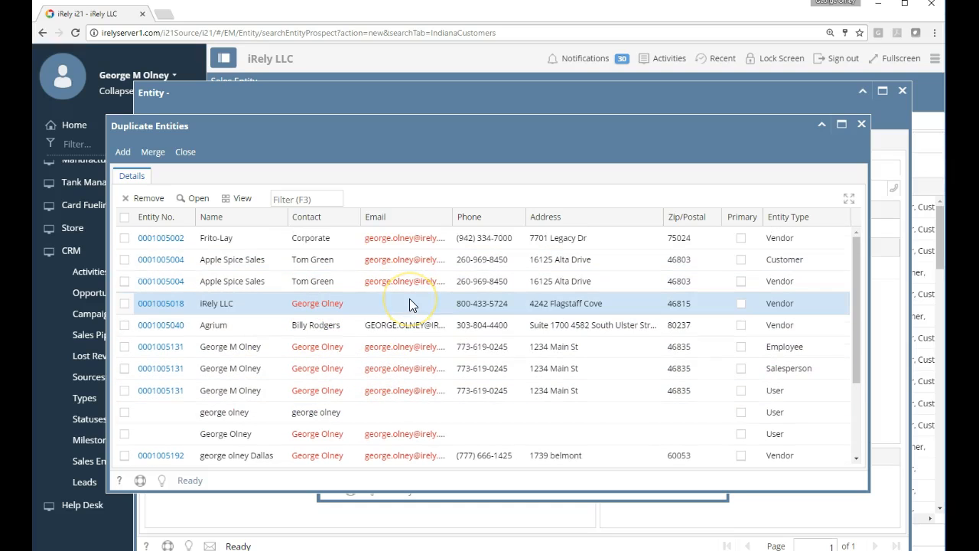
click(389, 284)
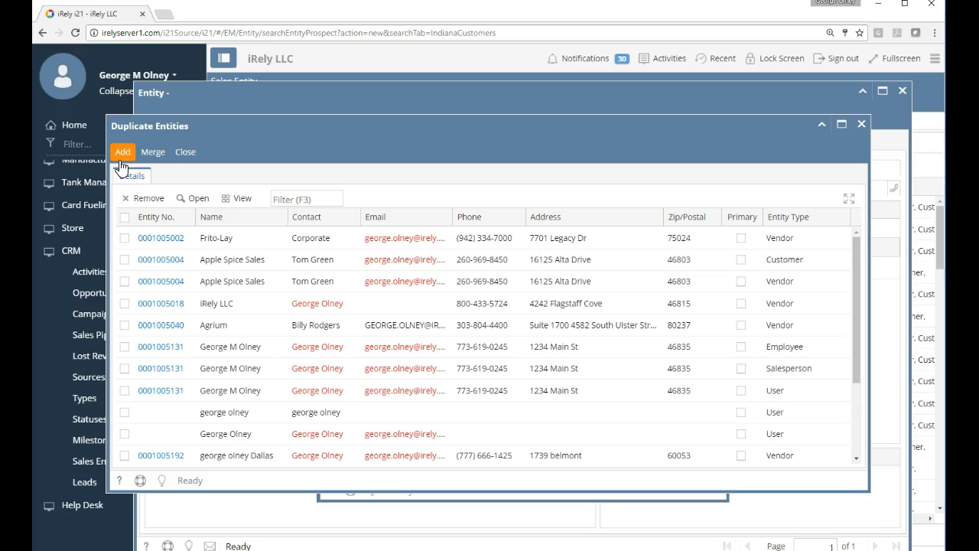
click(261, 267)
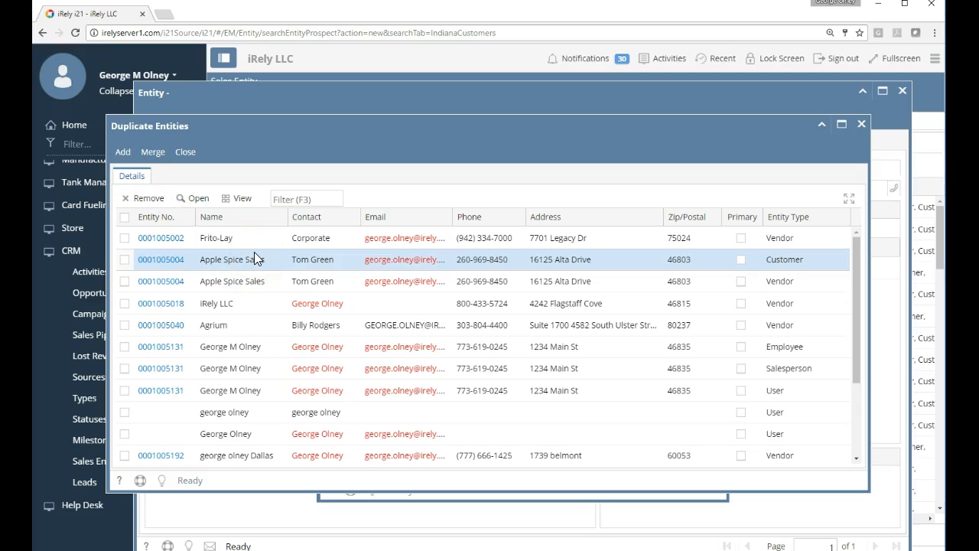
click(258, 246)
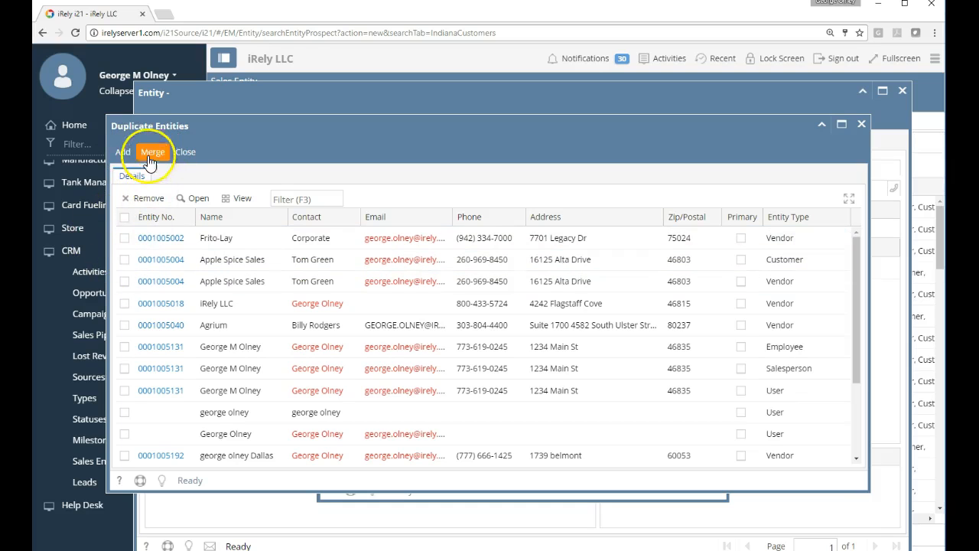
click(122, 153)
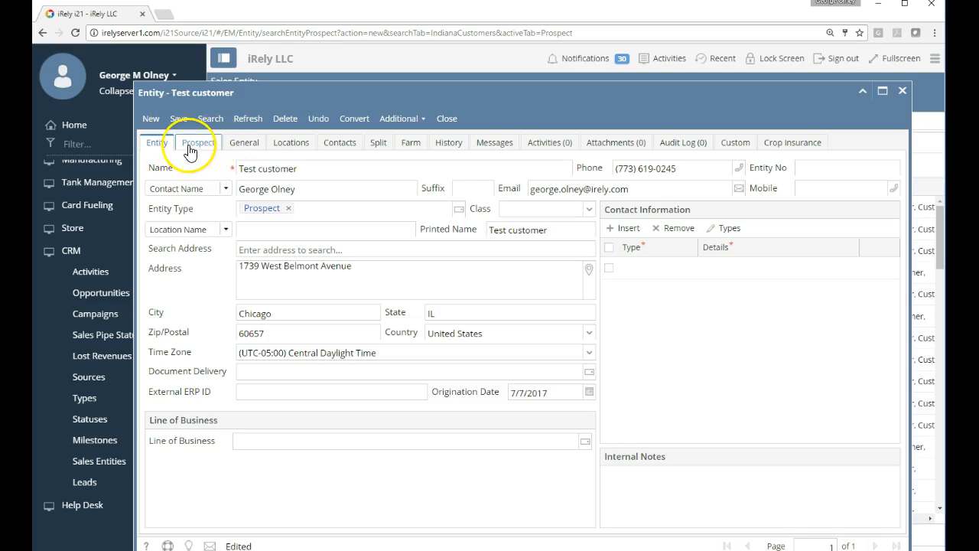
Step: Set the prospect's payment terms to Net 30 and attempt to save
click(193, 145)
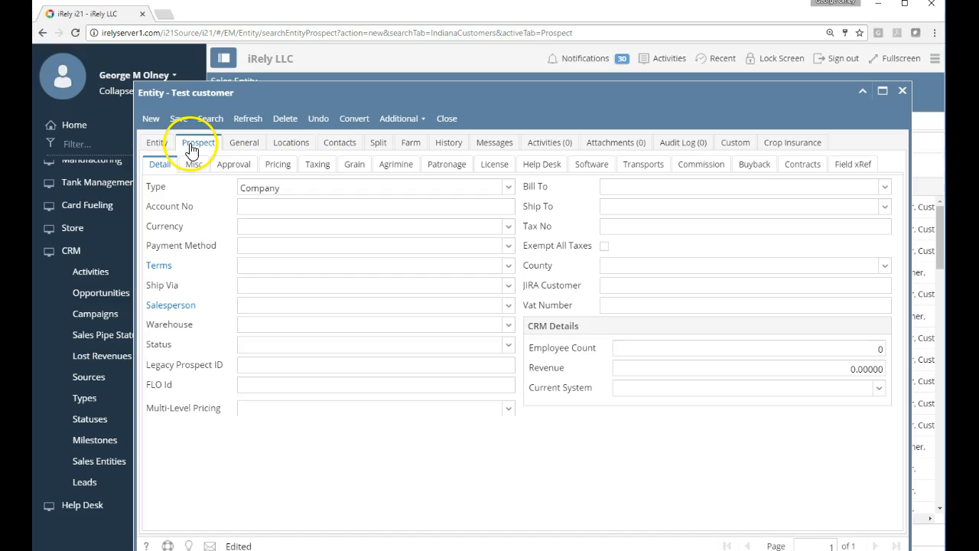
click(508, 269)
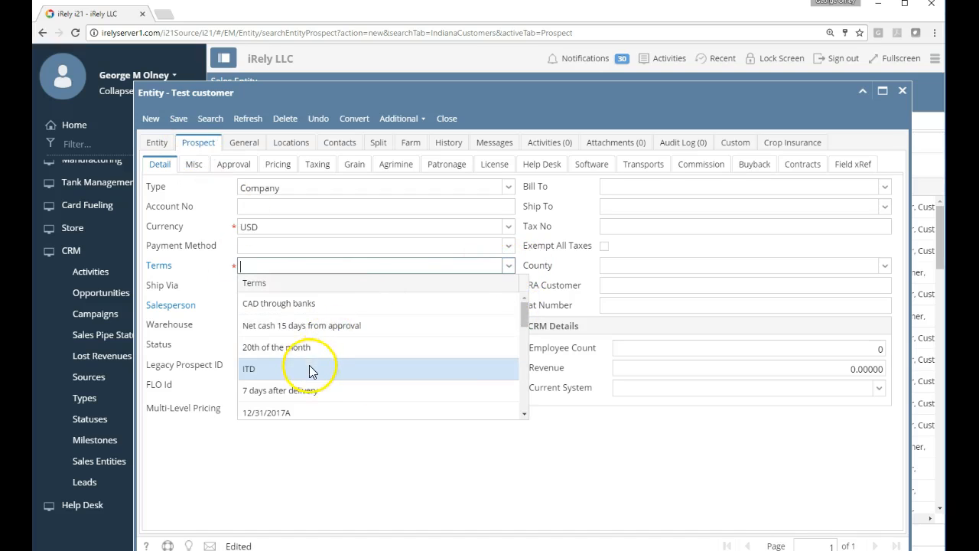
scroll(306, 374, down, 10)
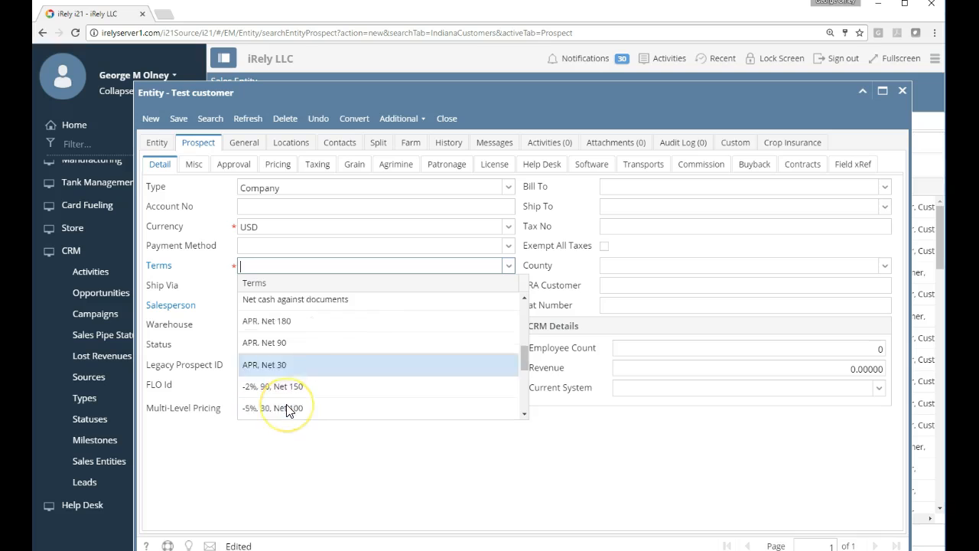
click(287, 405)
click(174, 123)
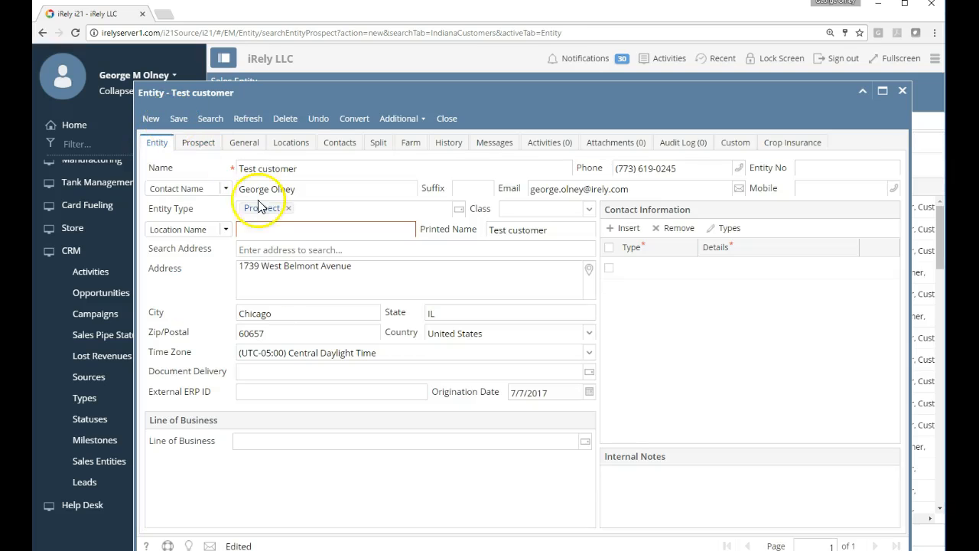
Step: Enter 'Chicago' as the location name and save the Test customer record
click(287, 228)
text(Chicago)
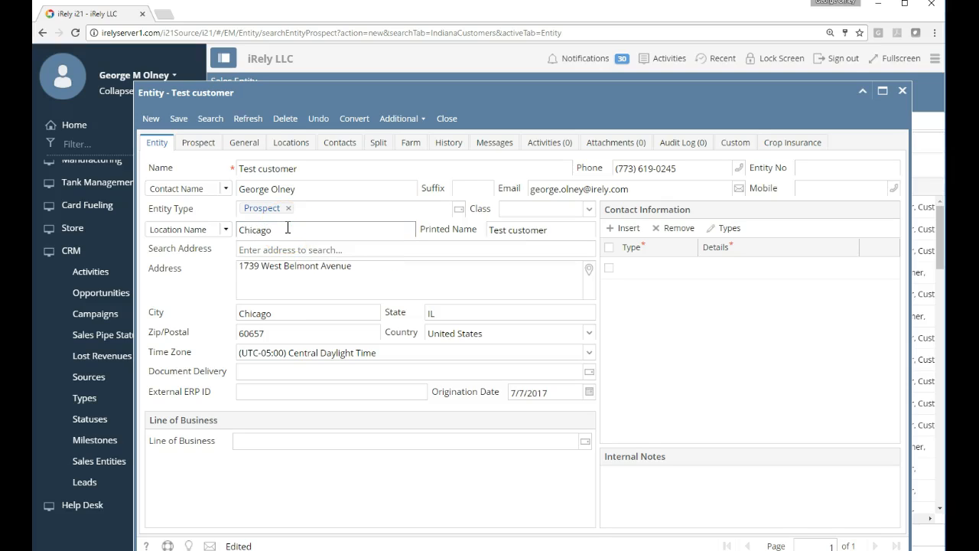
click(177, 119)
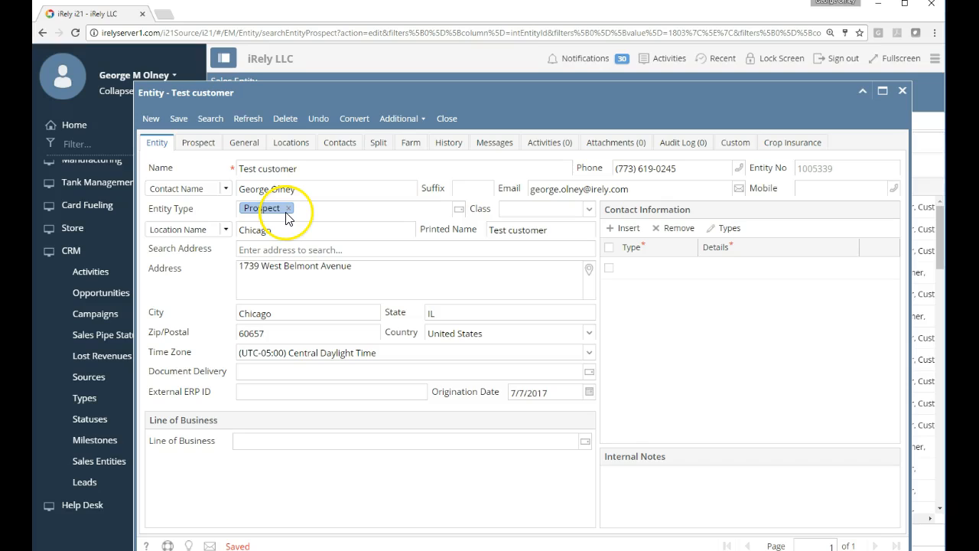
Step: Review the Entity Type list and close it without changes
click(359, 212)
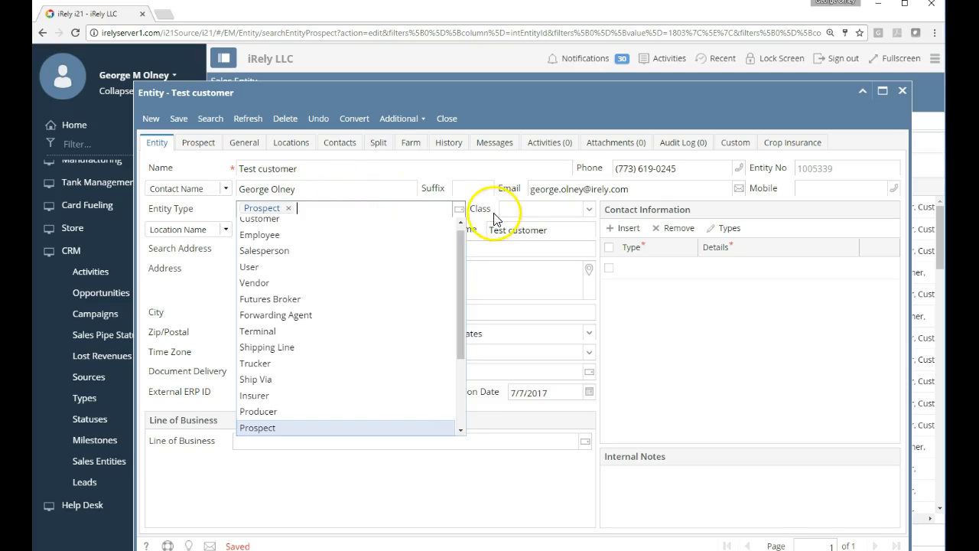
scroll(421, 264, down, 3)
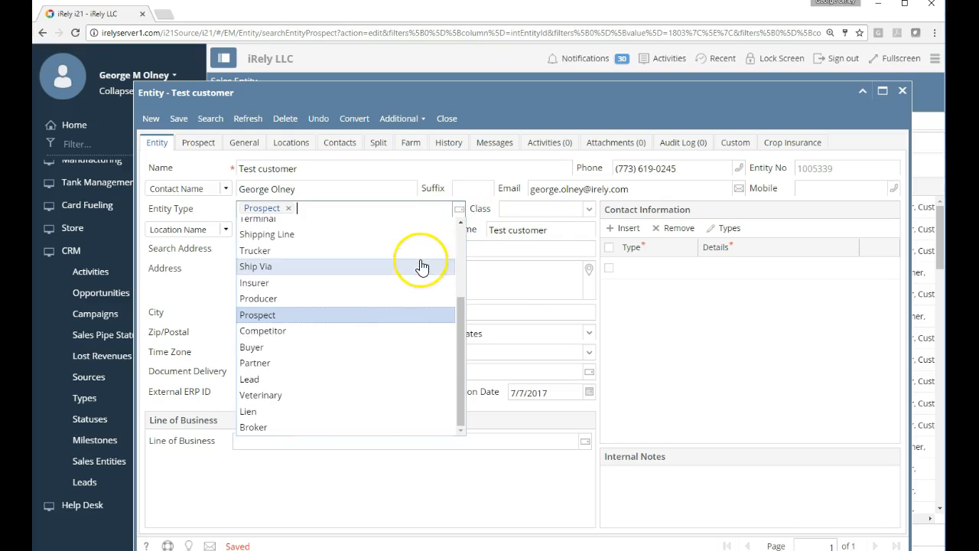
click(284, 334)
click(369, 206)
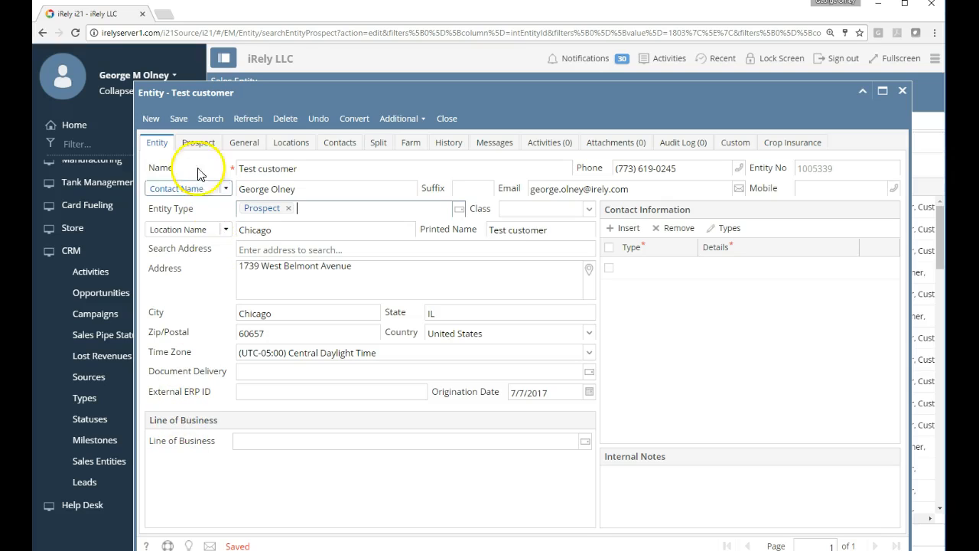
Step: Save the Test customer record again and close it to return to the entity list
click(182, 122)
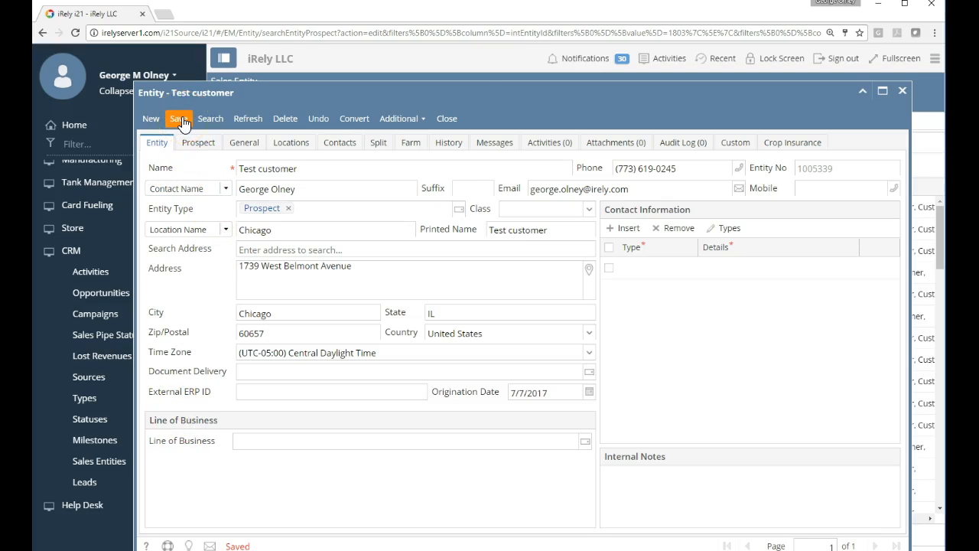
click(455, 120)
click(454, 120)
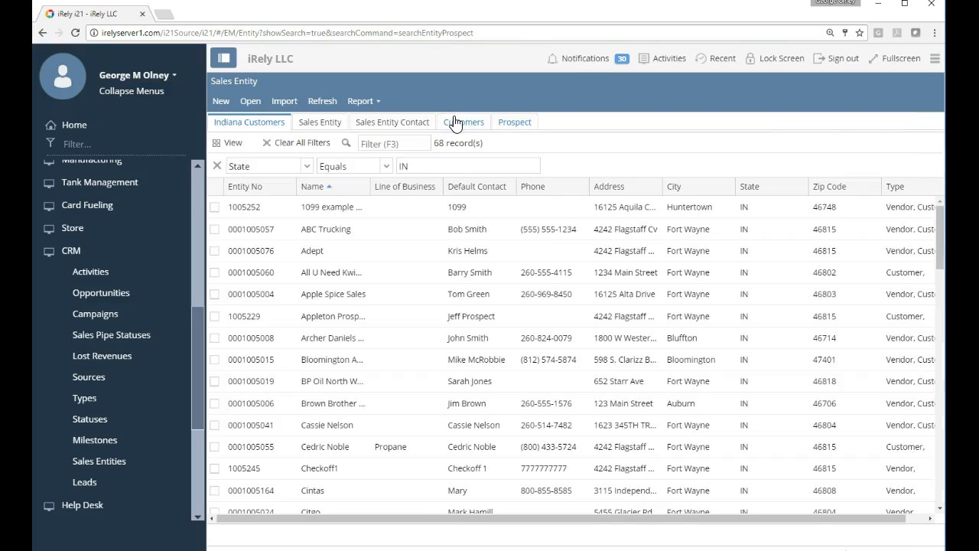